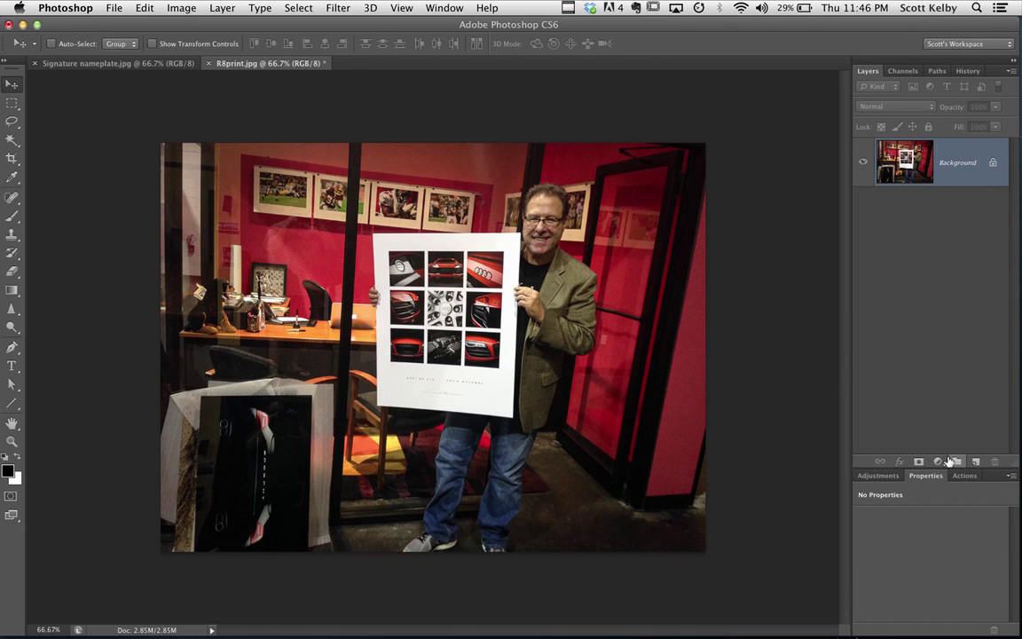
Switch from Photoshop to Lightroom 5, showing the R8 Poster collection in Develop
click(159, 623)
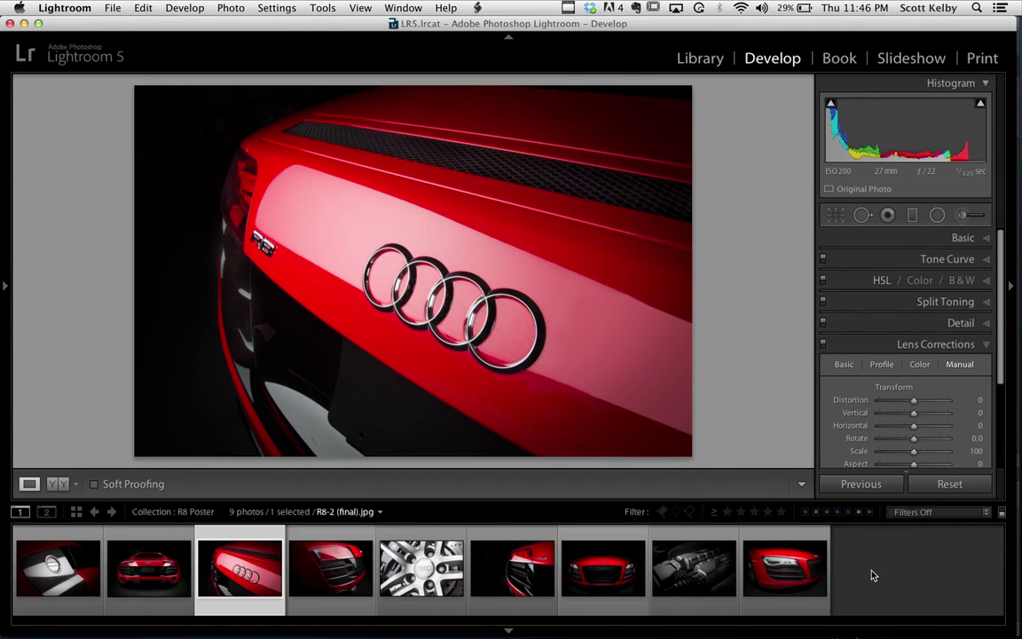
Select all nine R8 Poster photos, move to the Print module, and open Page Setup
key(super+a)
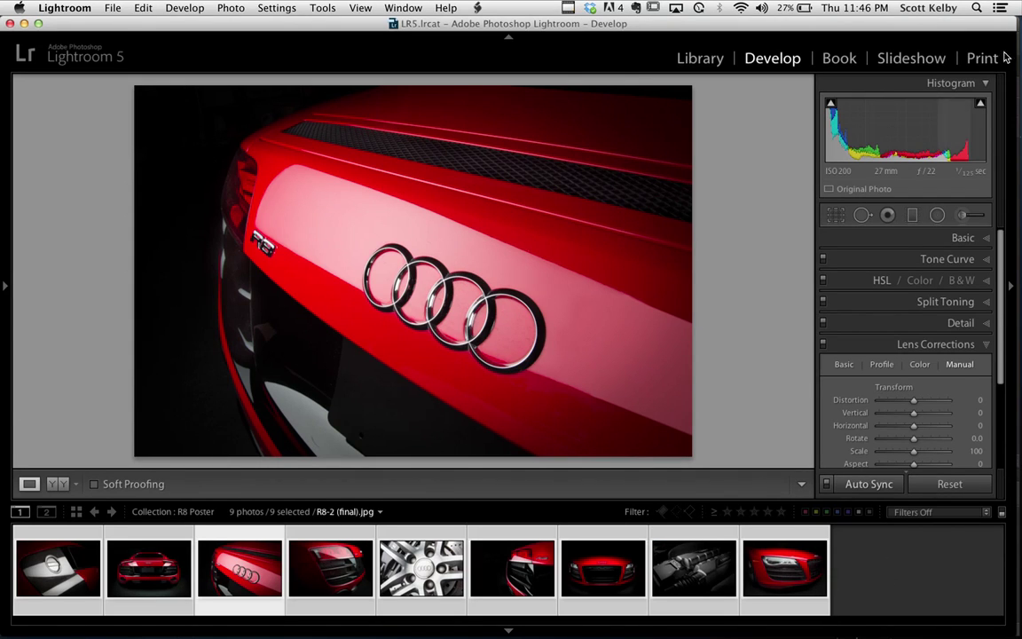
click(982, 58)
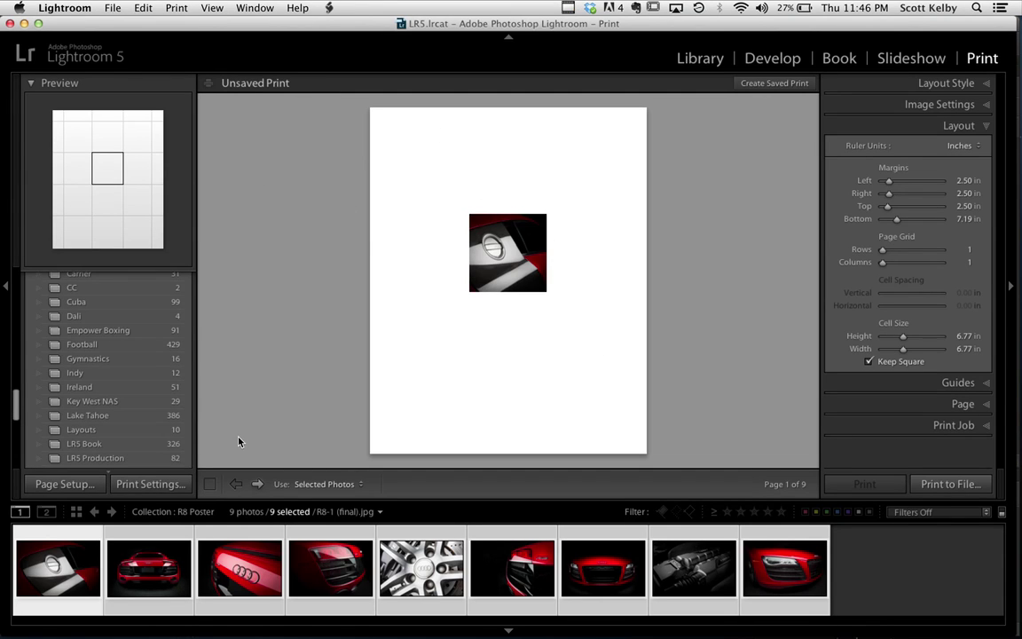
click(85, 486)
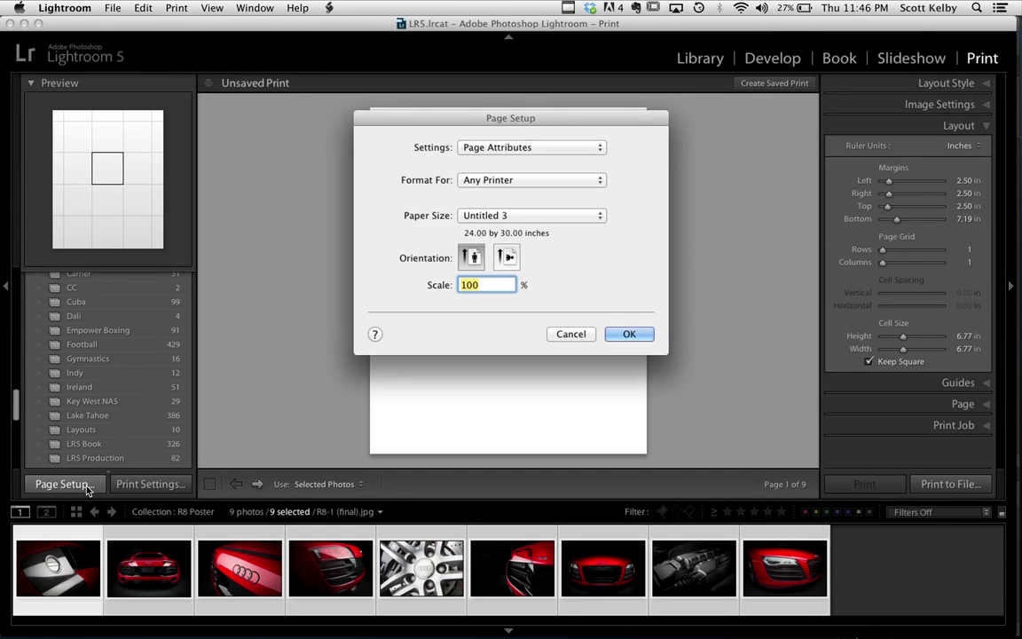
click(536, 218)
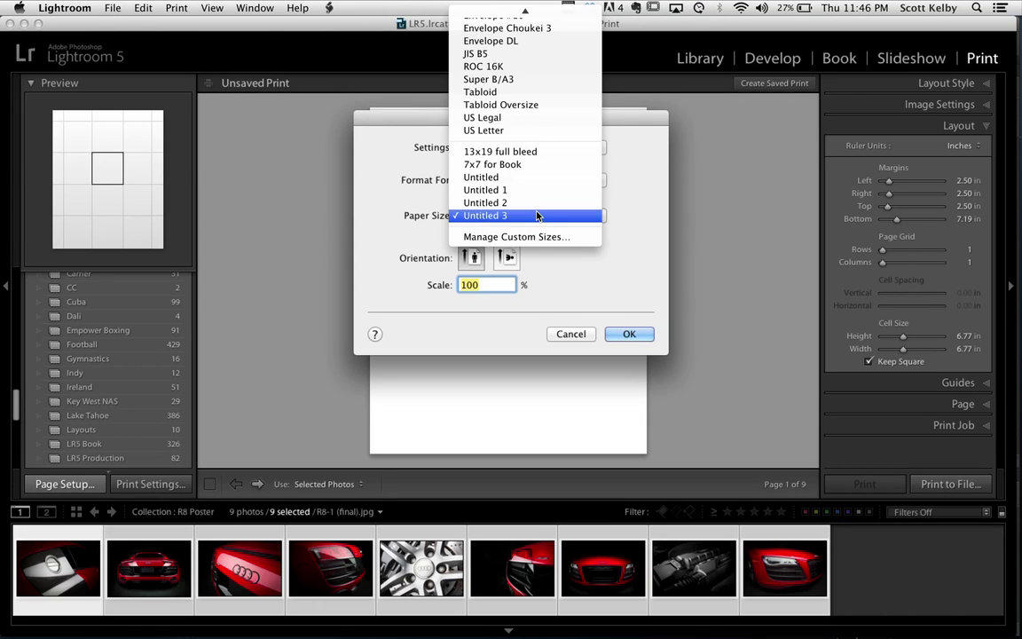
click(572, 265)
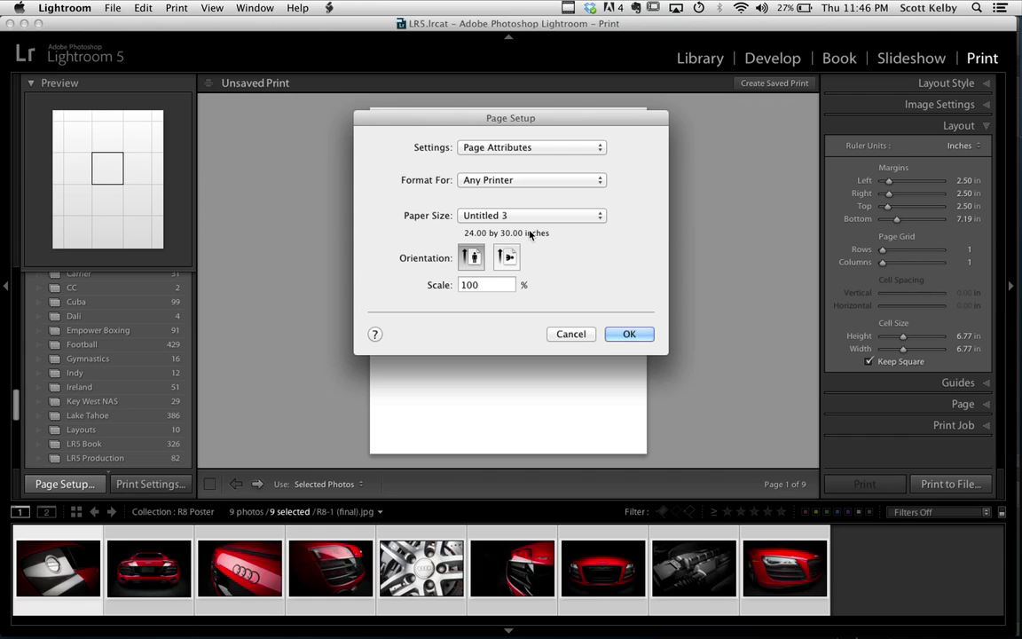
click(629, 334)
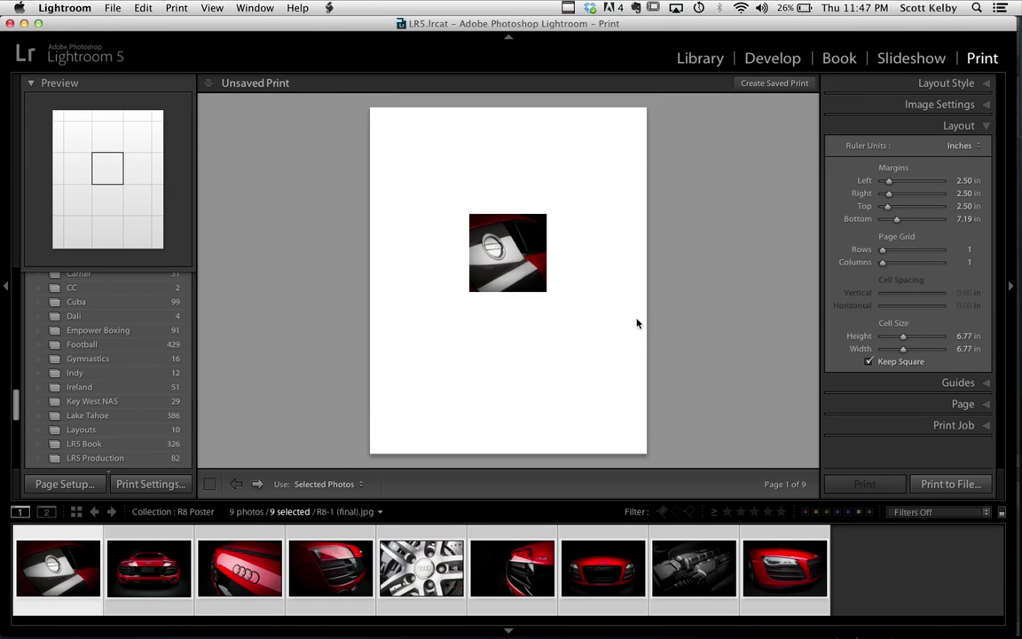
click(859, 83)
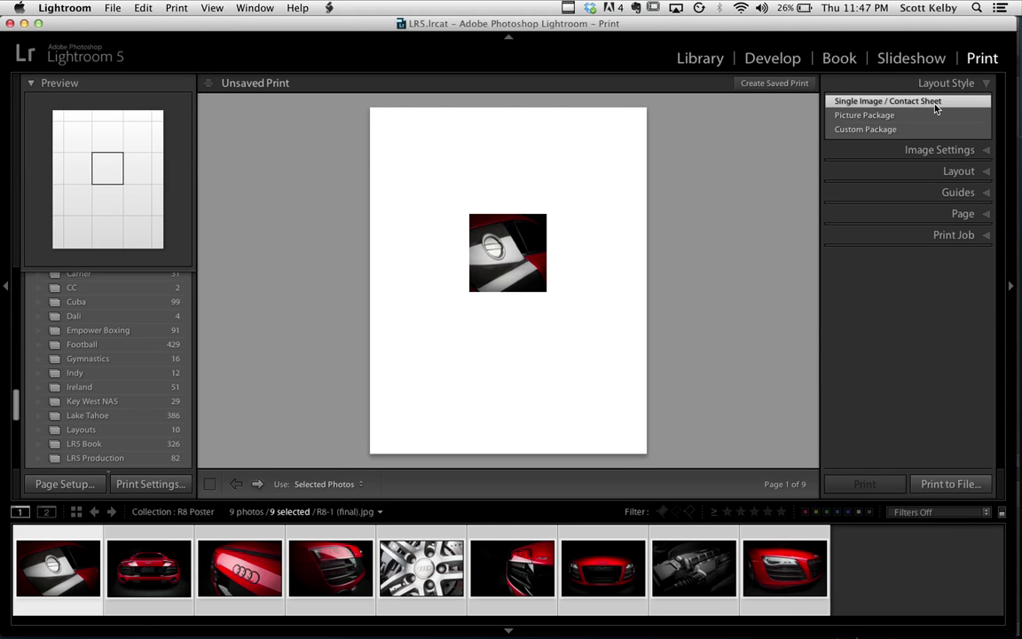
click(958, 172)
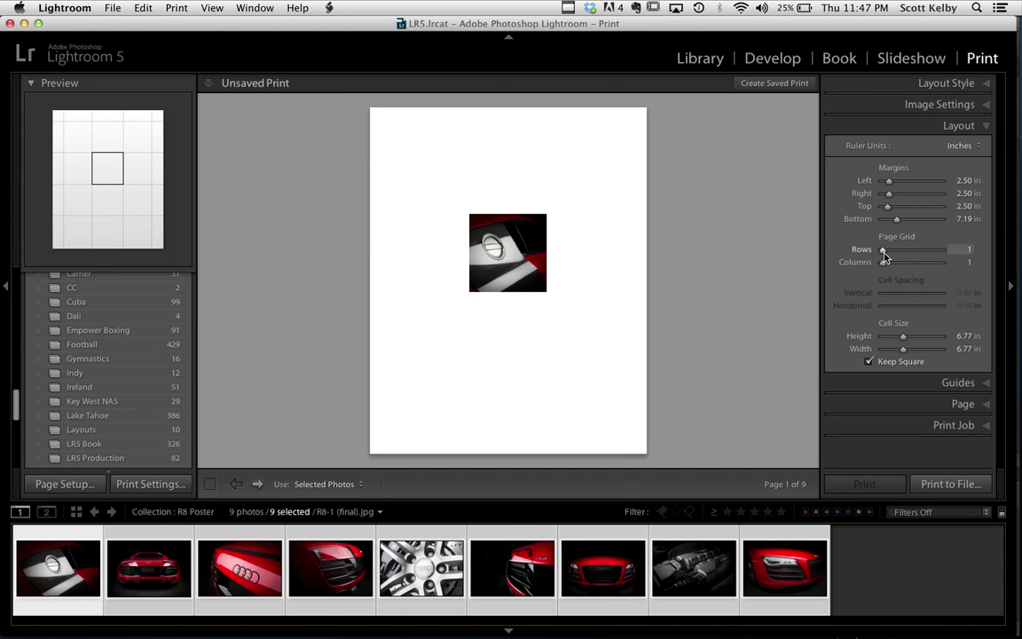
Lay the photos out as a 3x3 grid of square cells with even spacing and an 8.26-inch bottom margin
drag(883, 255, 892, 257)
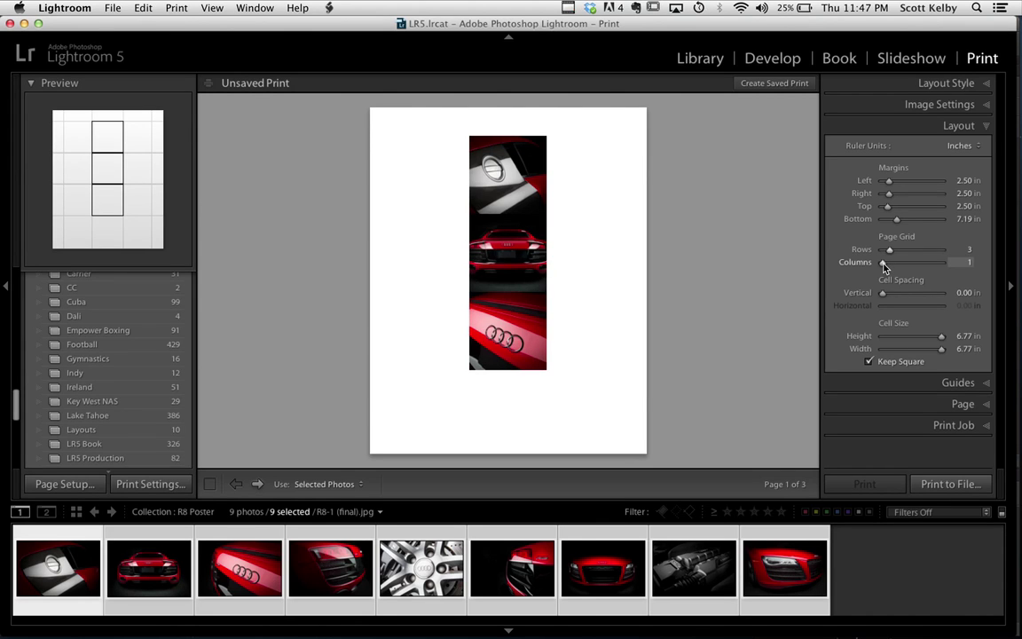
drag(883, 264, 890, 266)
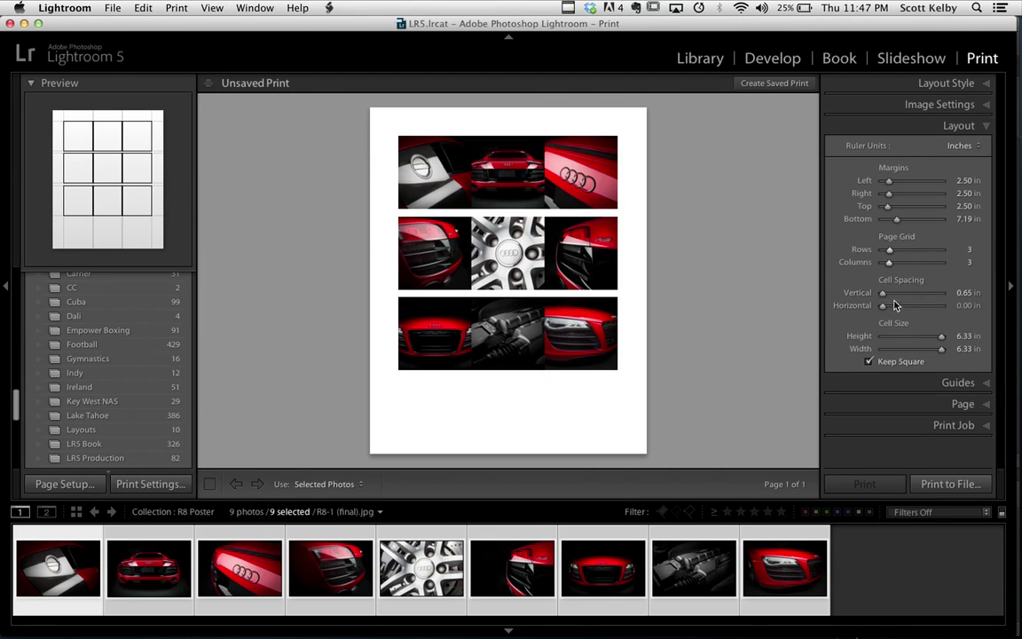
drag(885, 300, 795, 277)
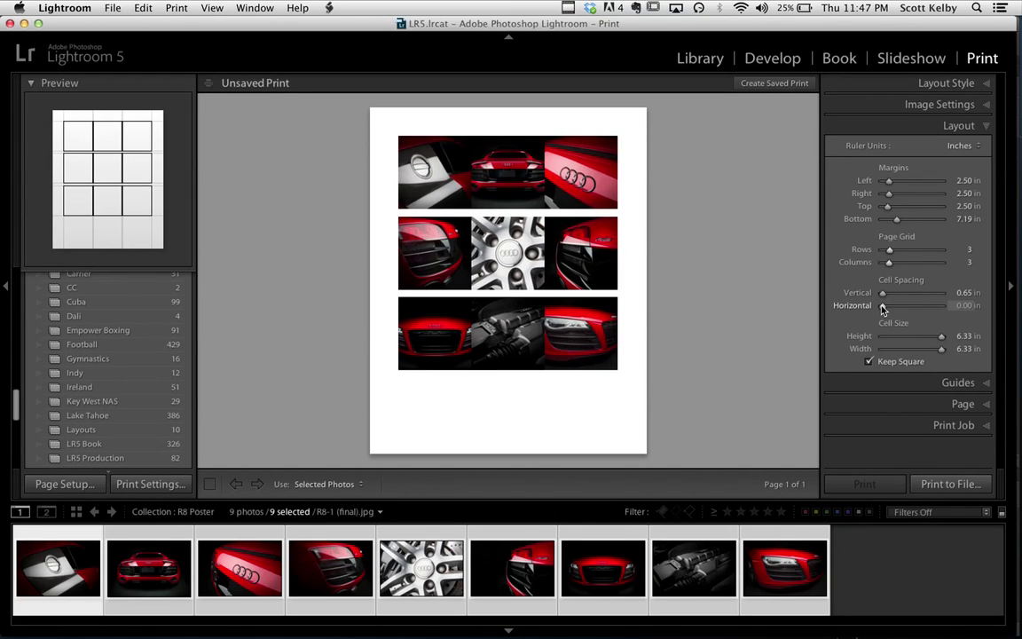
click(869, 363)
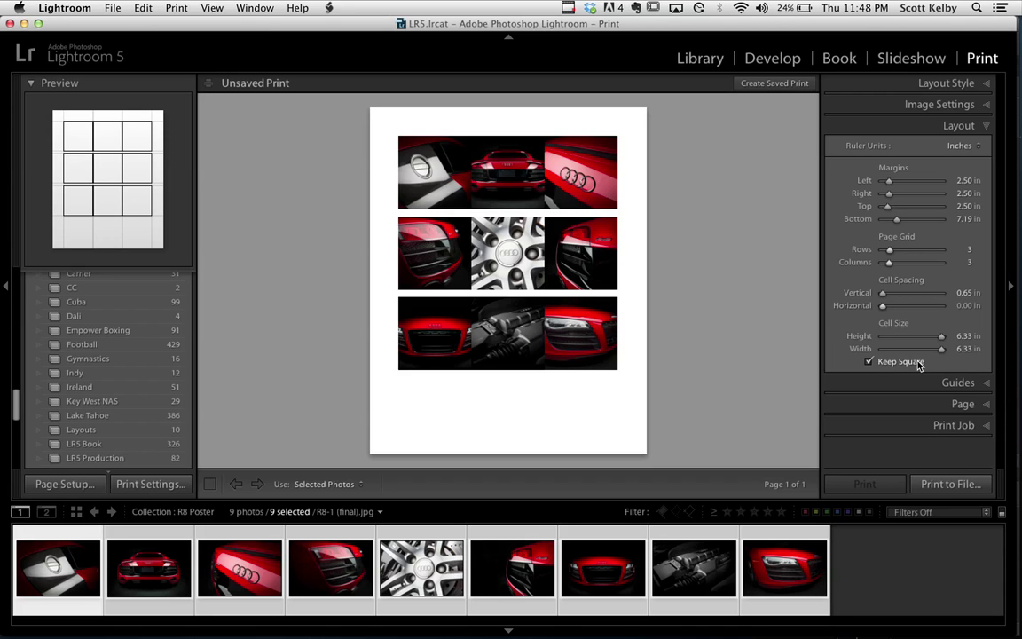
click(870, 362)
drag(884, 308, 886, 309)
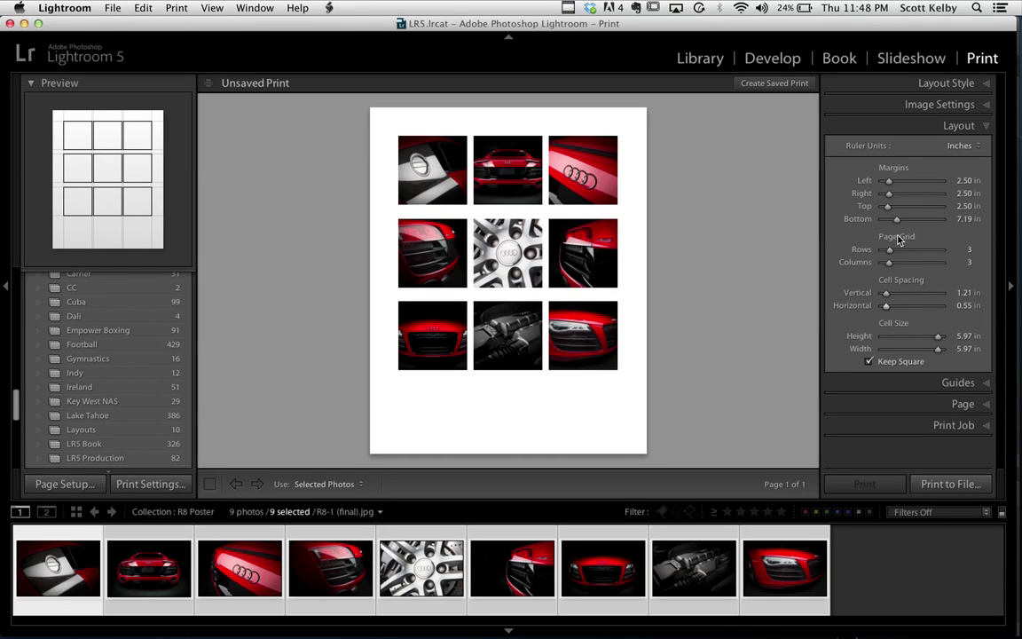
drag(898, 222, 900, 226)
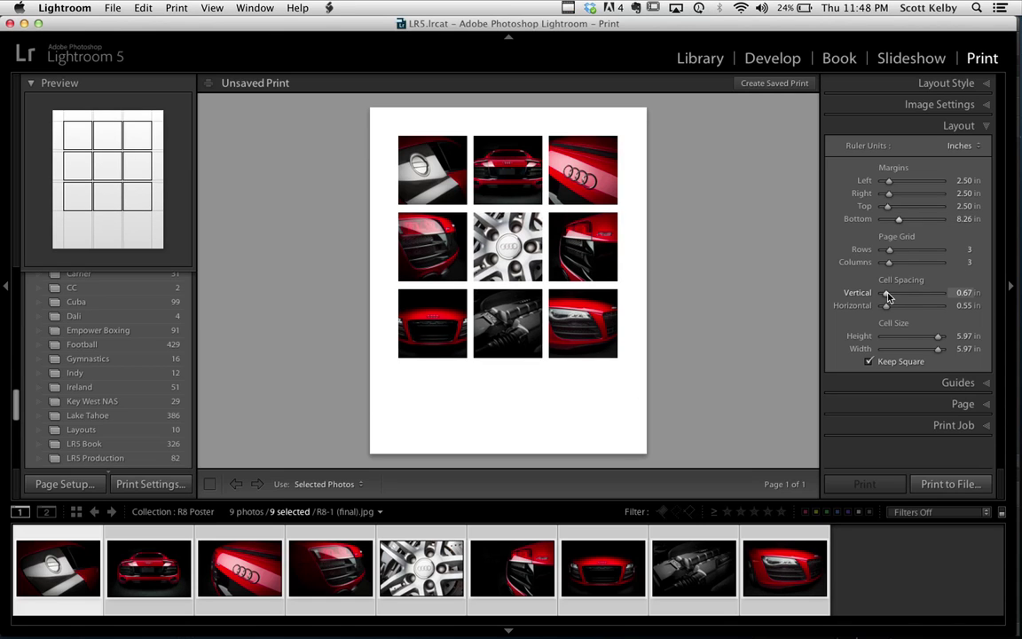
drag(887, 298, 889, 298)
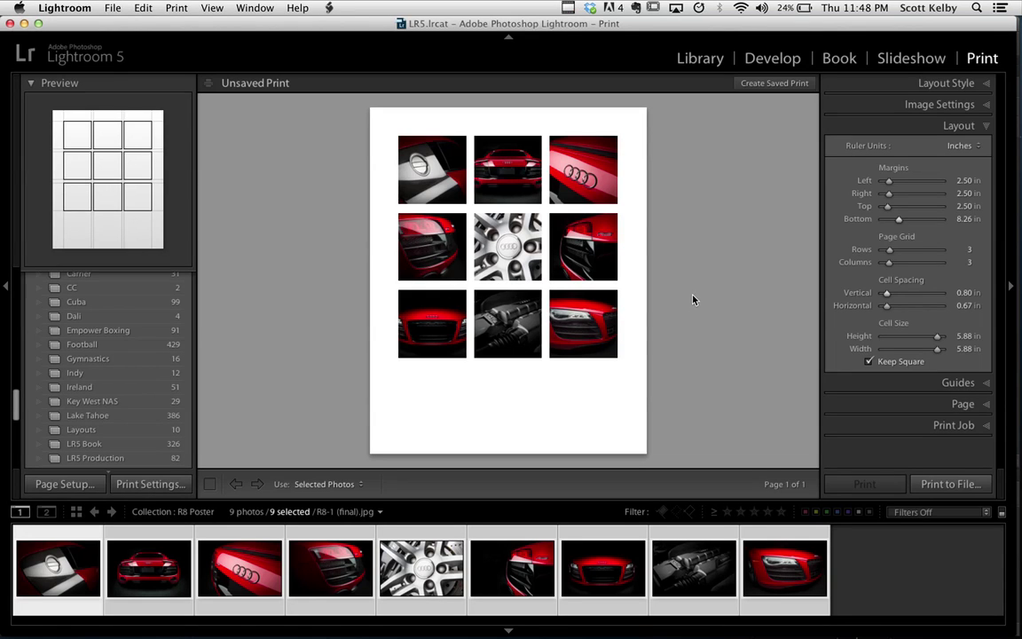
Keep the original photo order with all nine photos filling the grid, and hide the filmstrip
key(super+d)
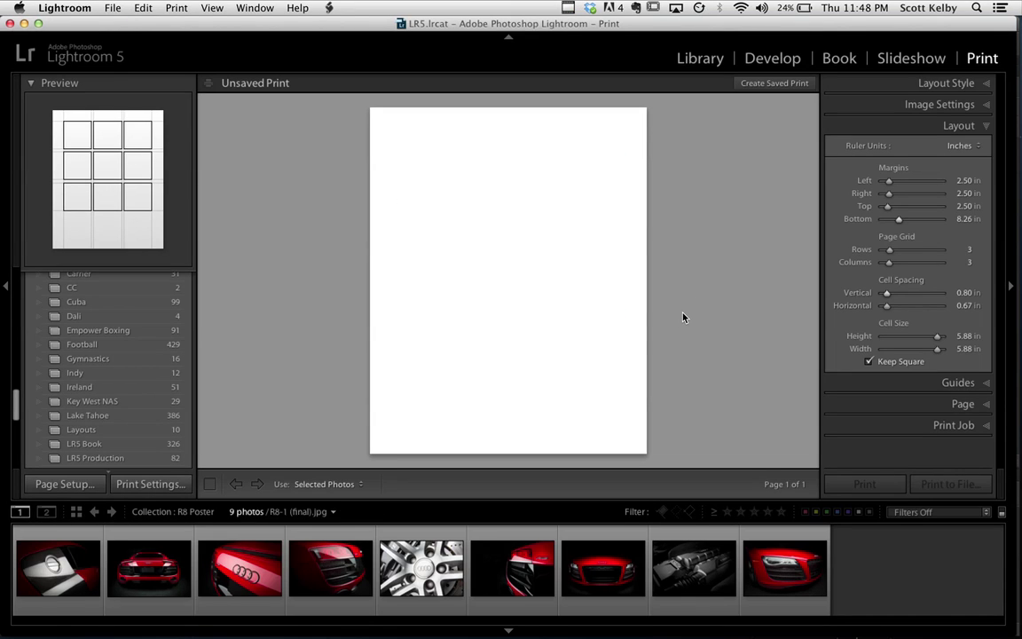
drag(543, 572, 552, 584)
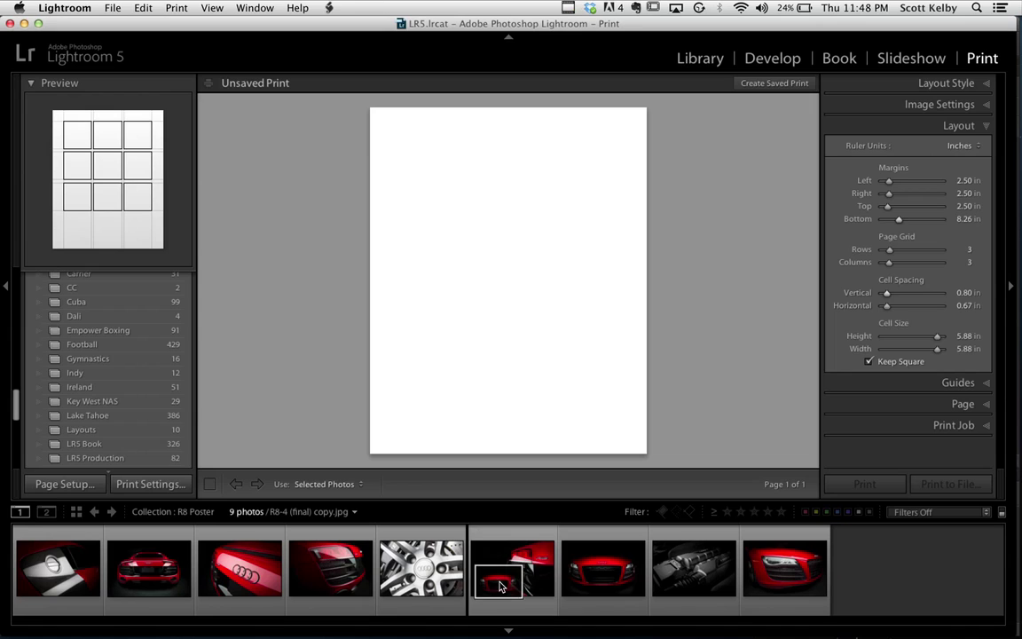
key(super+a)
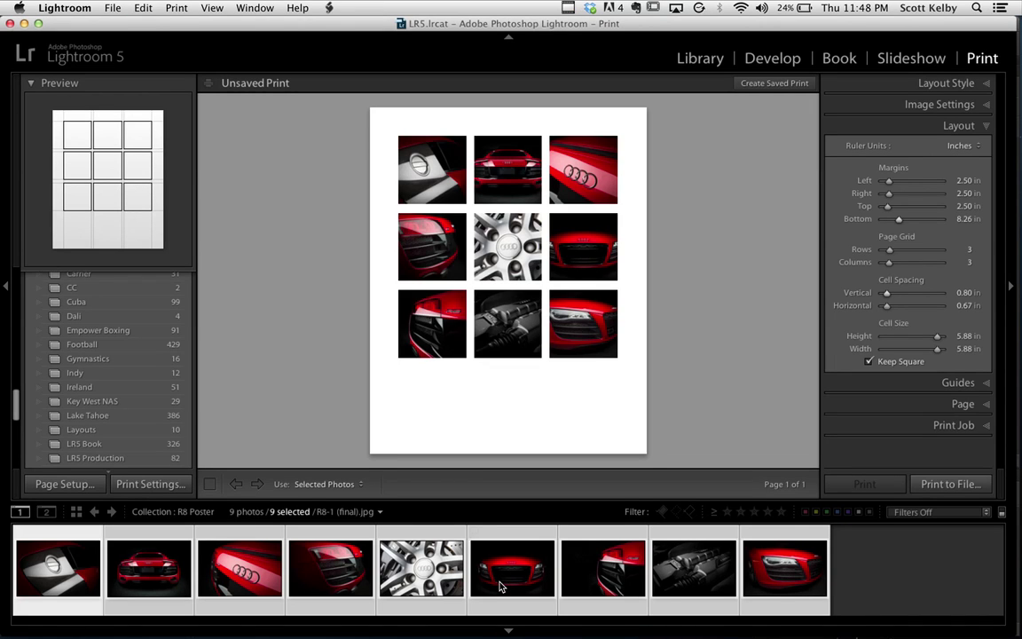
key(super+z)
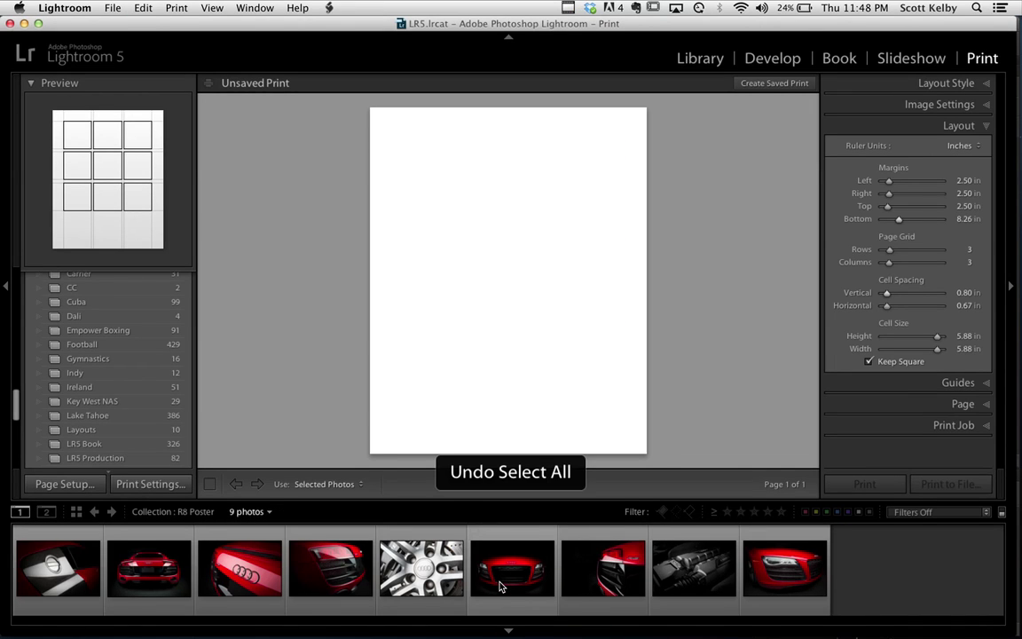
key(super+z)
key(super+a)
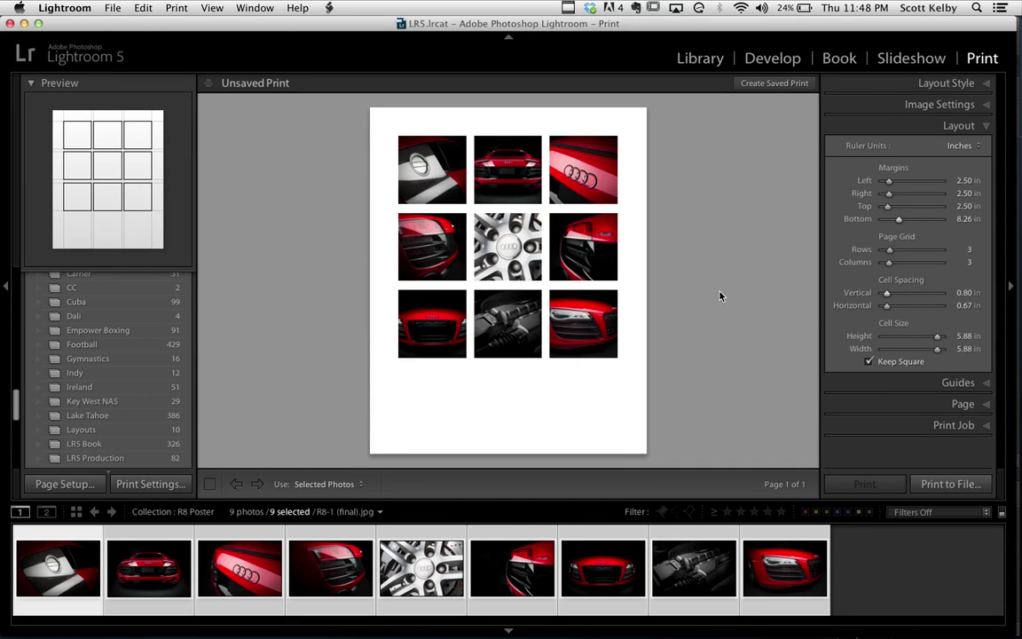
click(508, 629)
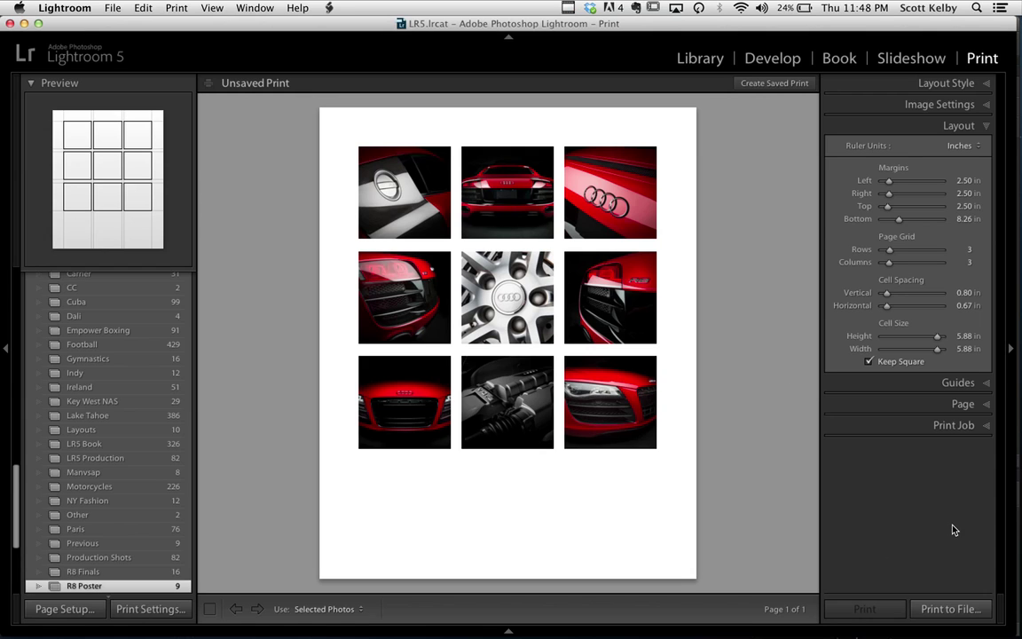
Print the layout to a JPEG named Test Poster 2 in the Test folder, then return to Photoshop
click(943, 607)
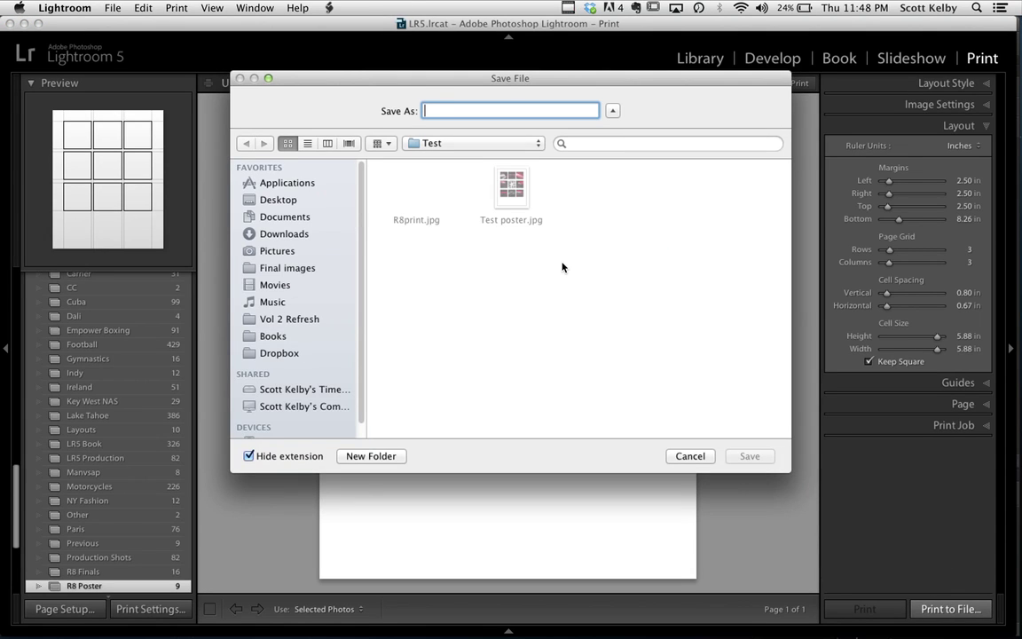
text(Test P)
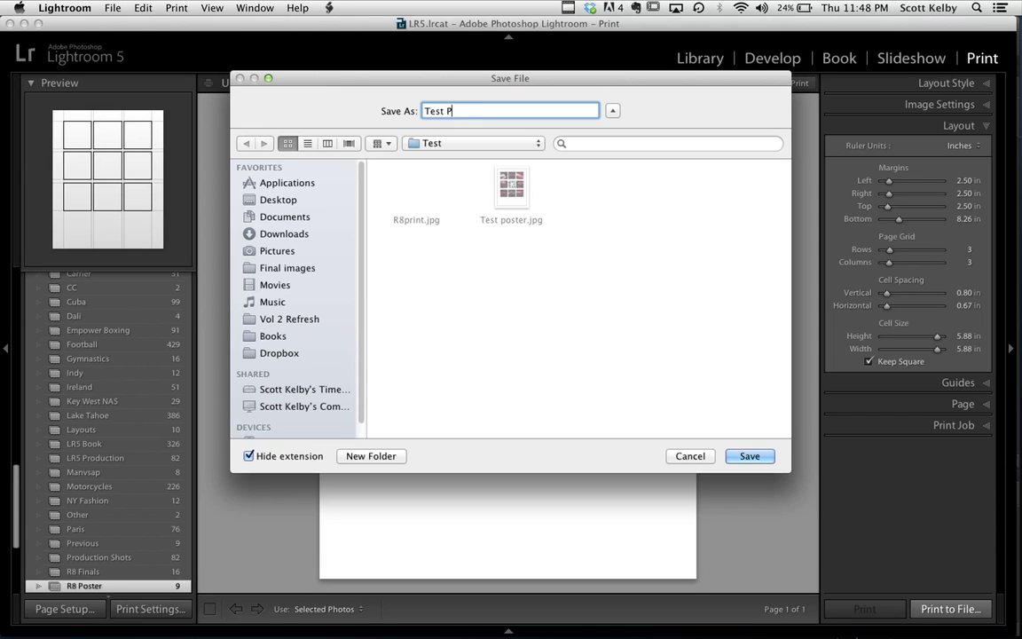
text(oster 2)
key(XF86MonBrightnessUp)
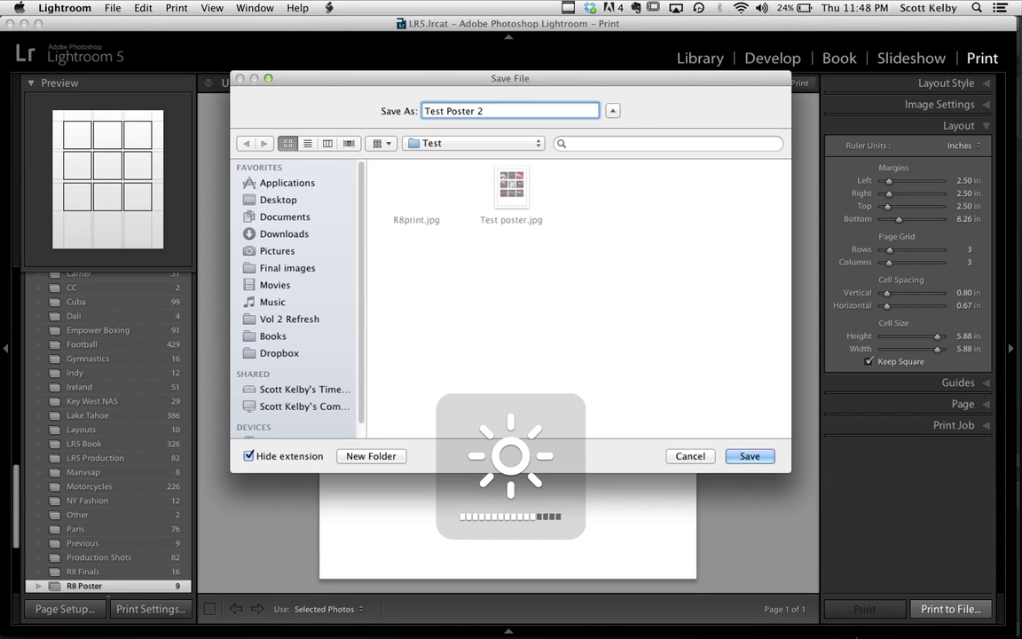
click(749, 456)
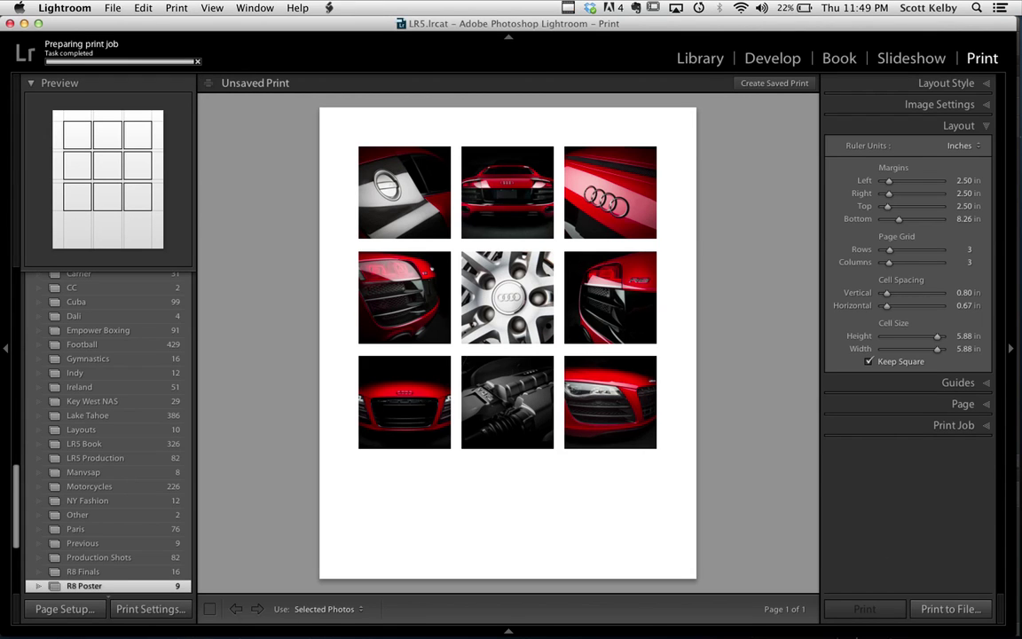
click(201, 620)
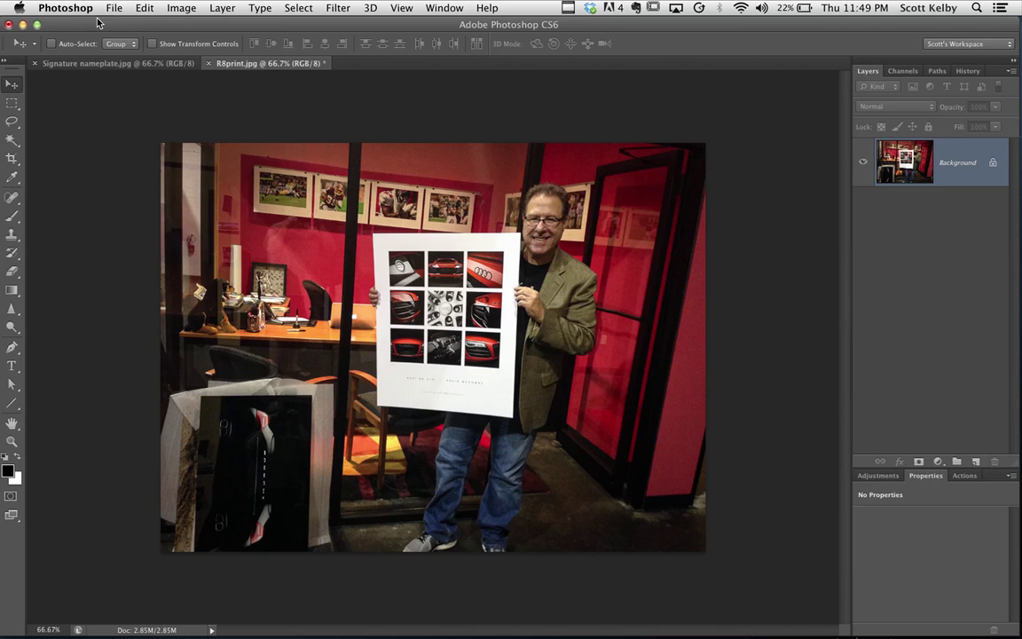
Open Test Poster 2.jpg from the Test folder via File > Open
click(113, 8)
click(113, 38)
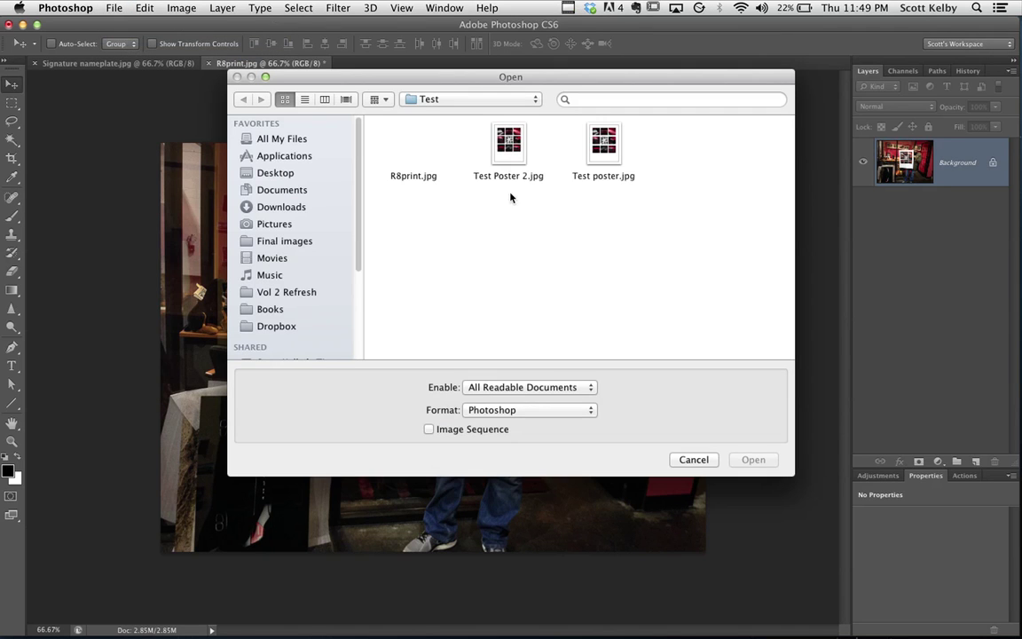
click(499, 145)
click(754, 460)
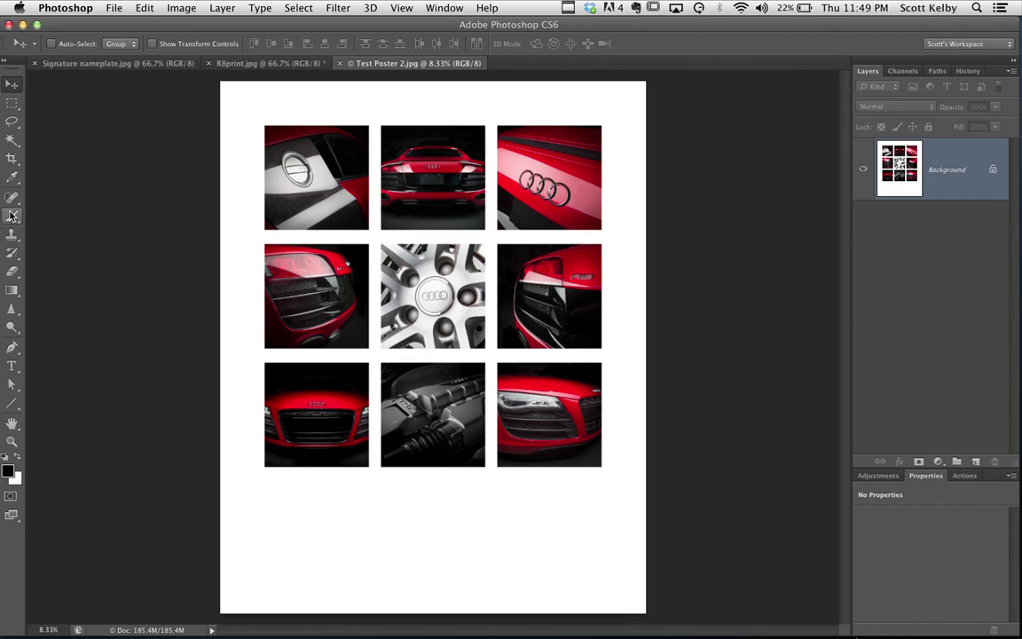
Type the caption 'AUDI R8' followed by the photographer's name below the grid and centre it
click(12, 365)
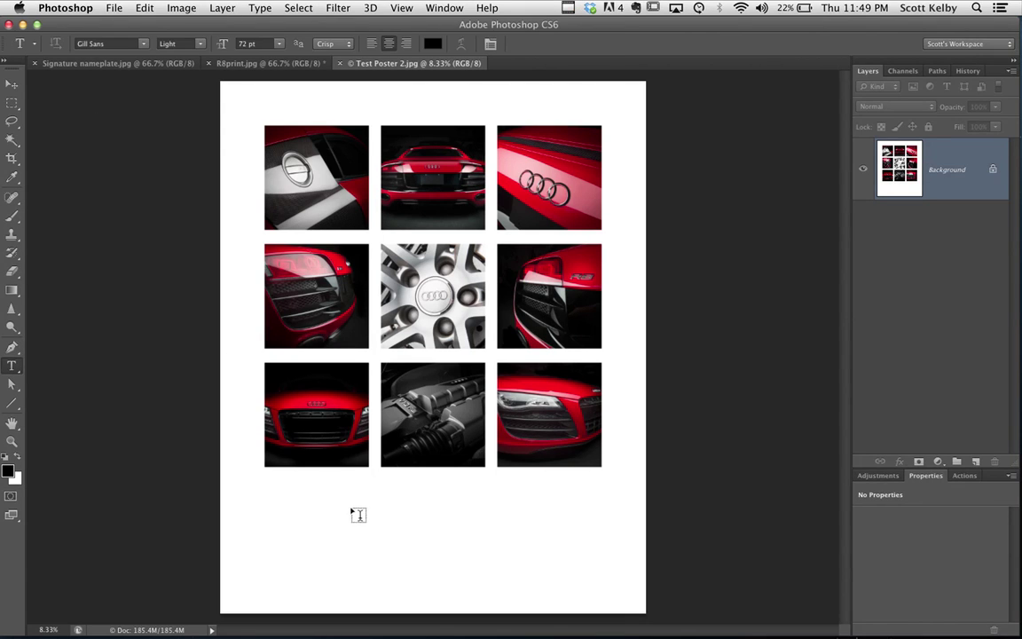
click(337, 531)
text(AUDI R8)
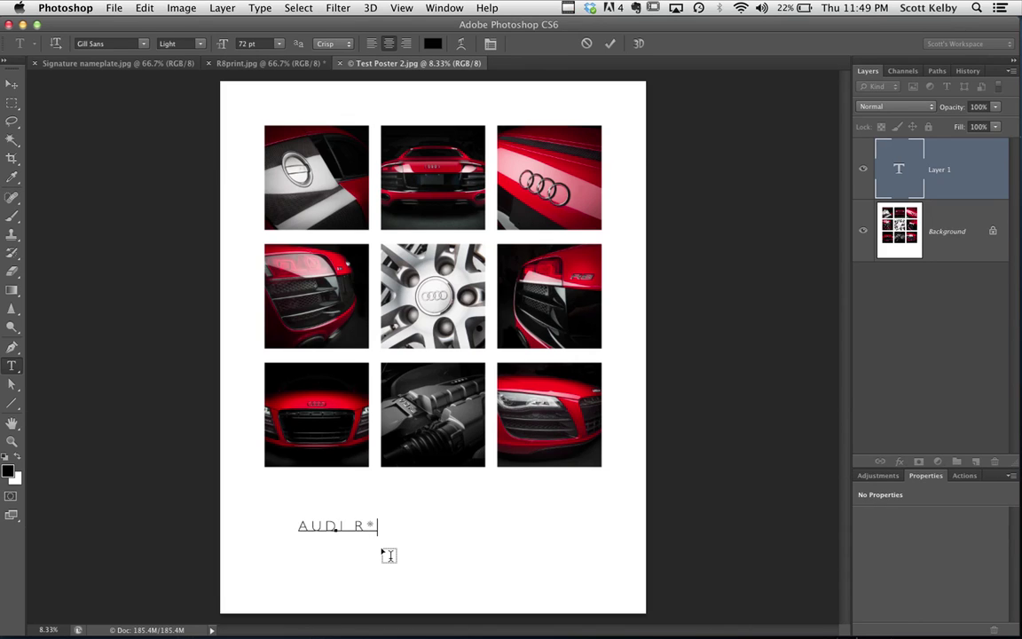
key(BackSpace)
text(8 )
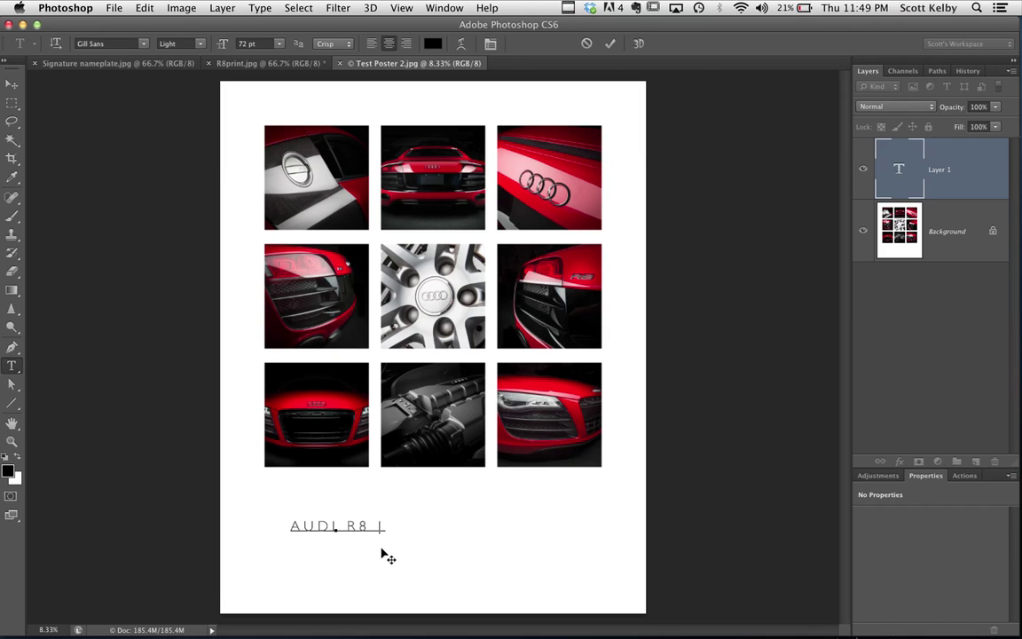
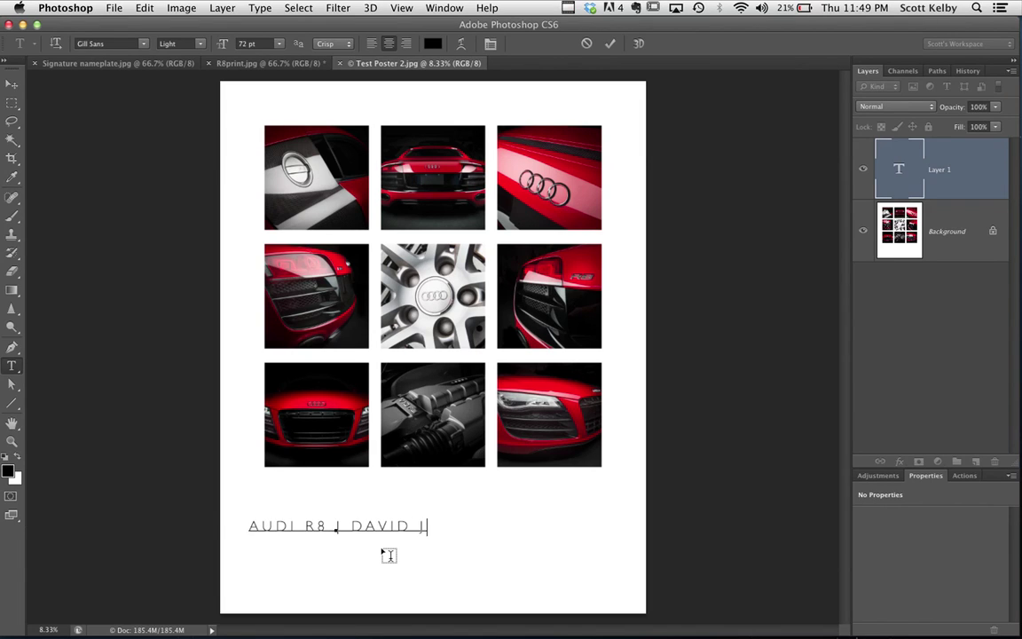
click(12, 83)
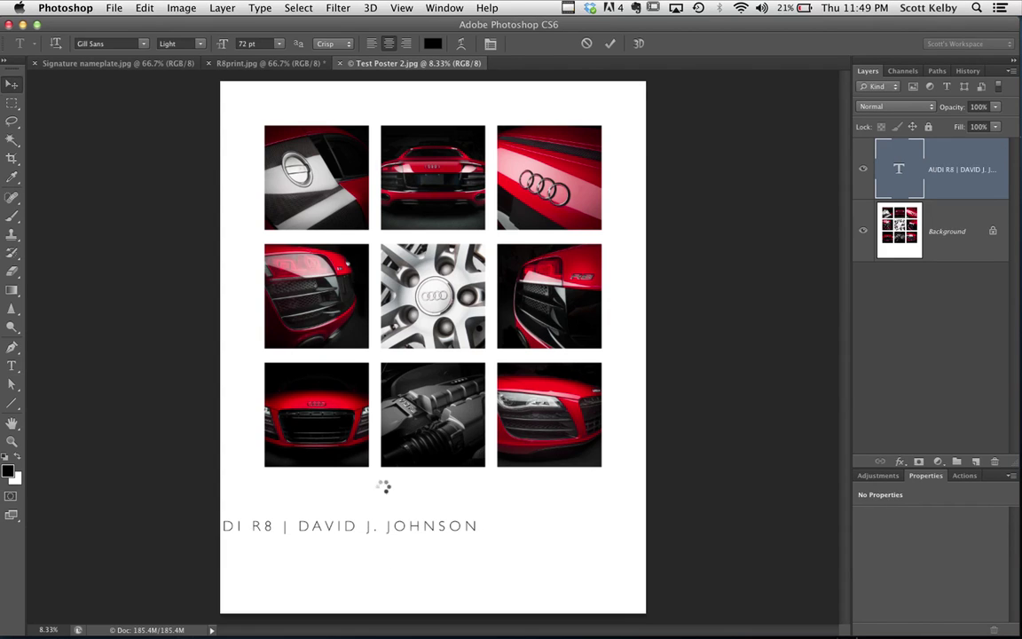
drag(454, 528, 507, 523)
Shrink the caption with Free Transform, widen its letter tracking, and nudge it into place
key(super+t)
key(Return)
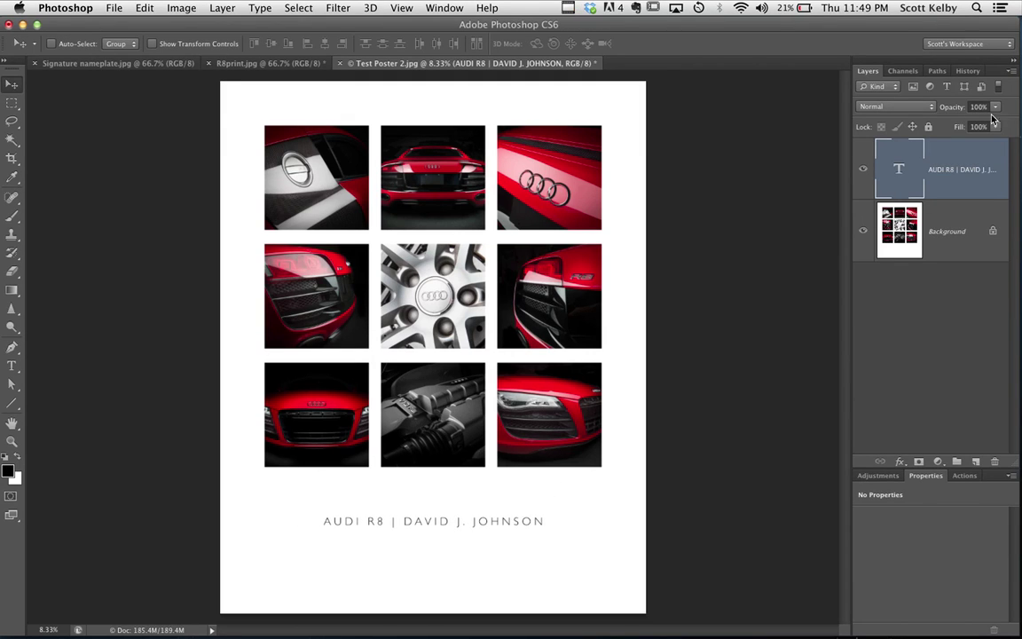
double_click(900, 166)
key(alt+Right)
key(alt+Right)
key(alt+Right)
key(alt+Right)
key(alt+Right)
key(alt+Right)
key(alt+Right)
key(alt+Right)
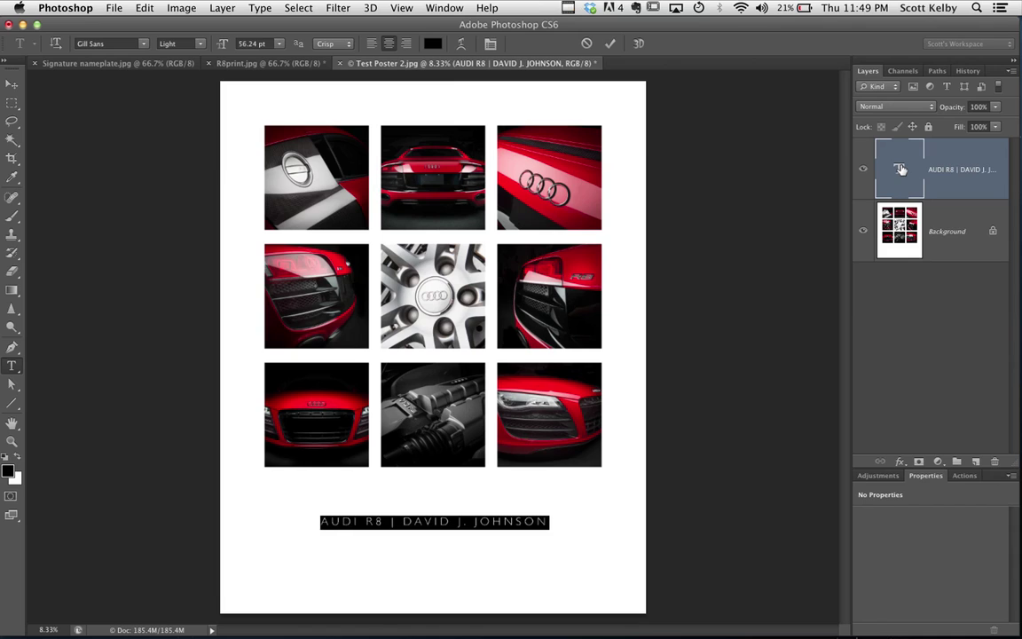
key(alt+Left)
key(alt+Left)
key(alt+Left)
key(alt+Left)
key(alt+Left)
key(alt+Left)
key(alt+Left)
key(alt+Left)
key(alt+Left)
key(alt+Left)
key(alt+Left)
key(alt+Left)
key(alt+Left)
key(alt+Left)
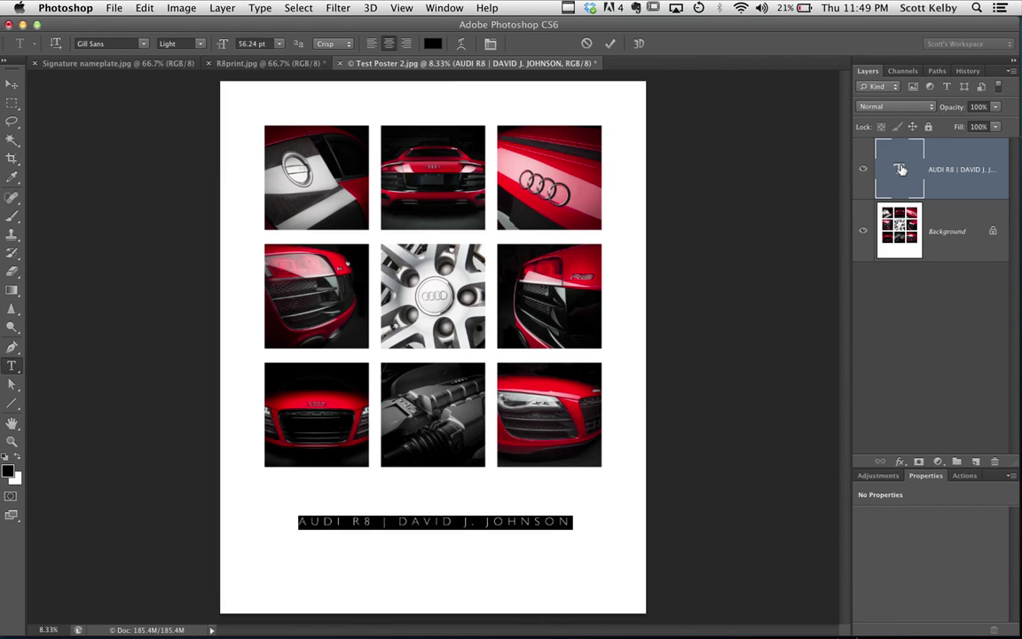
key(alt+Left)
key(alt+Right)
key(alt+Right)
key(alt+Right)
key(alt+Right)
key(alt+Right)
key(alt+Right)
key(alt+Right)
key(alt+Right)
key(alt+Right)
key(alt+Right)
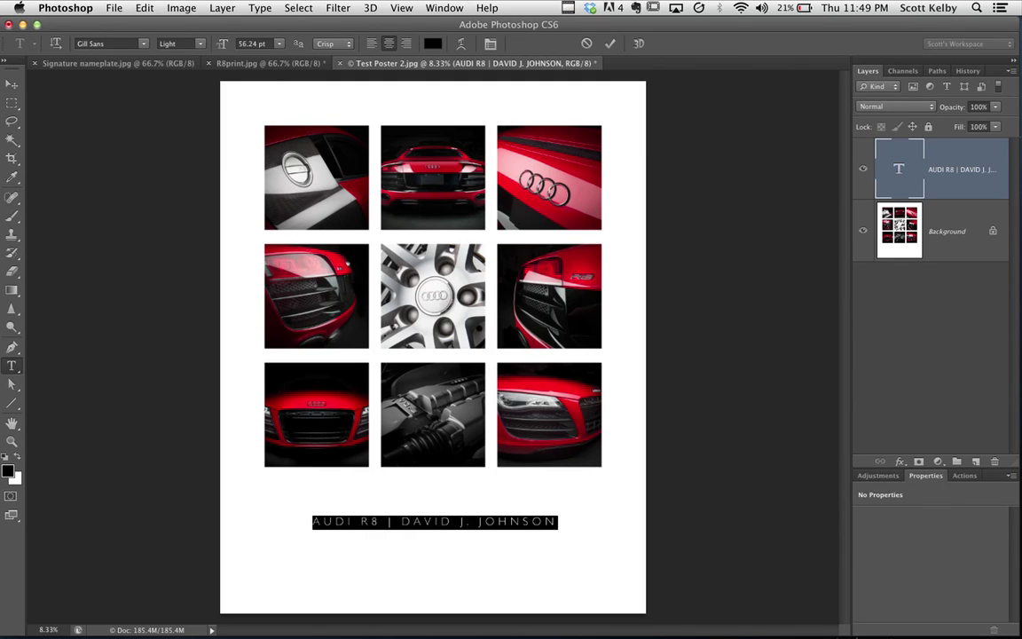
click(11, 84)
drag(511, 525, 509, 521)
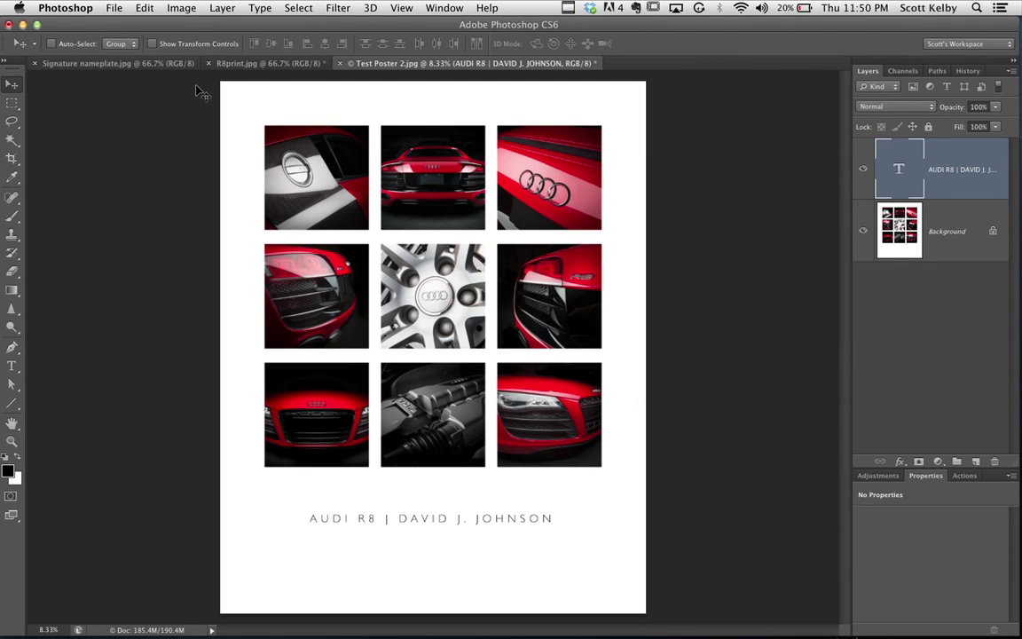
Copy the whole Signature nameplate image and paste it into Test Poster 2 below the caption
click(164, 64)
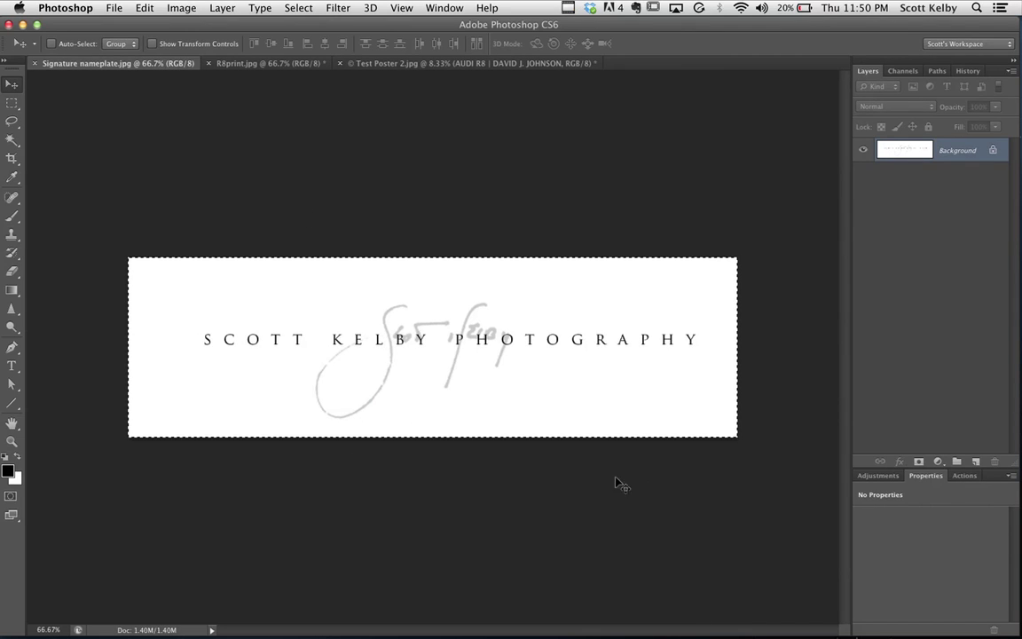
click(298, 8)
click(300, 25)
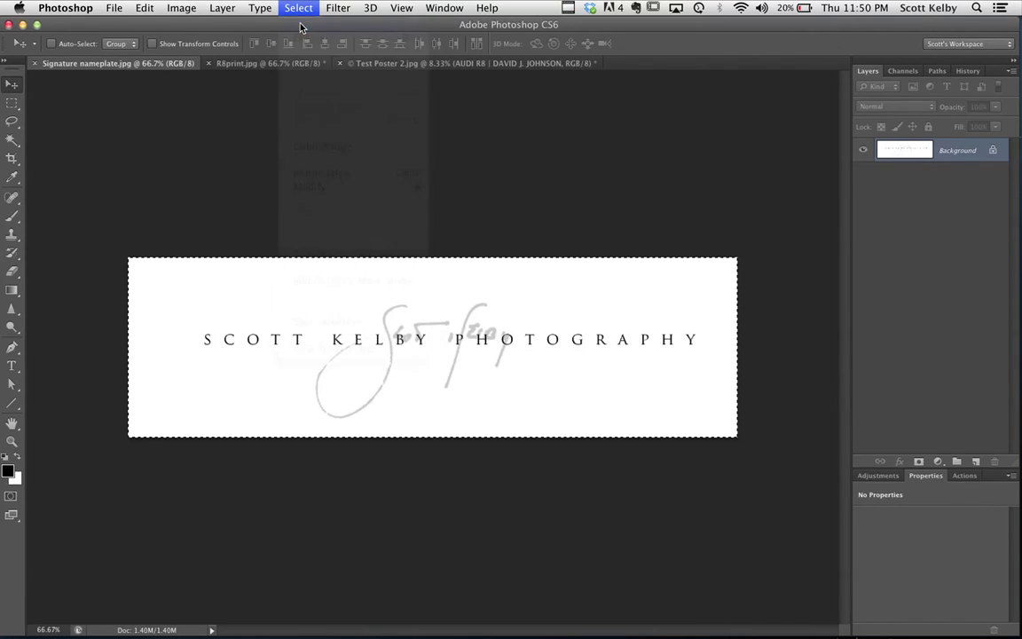
click(145, 8)
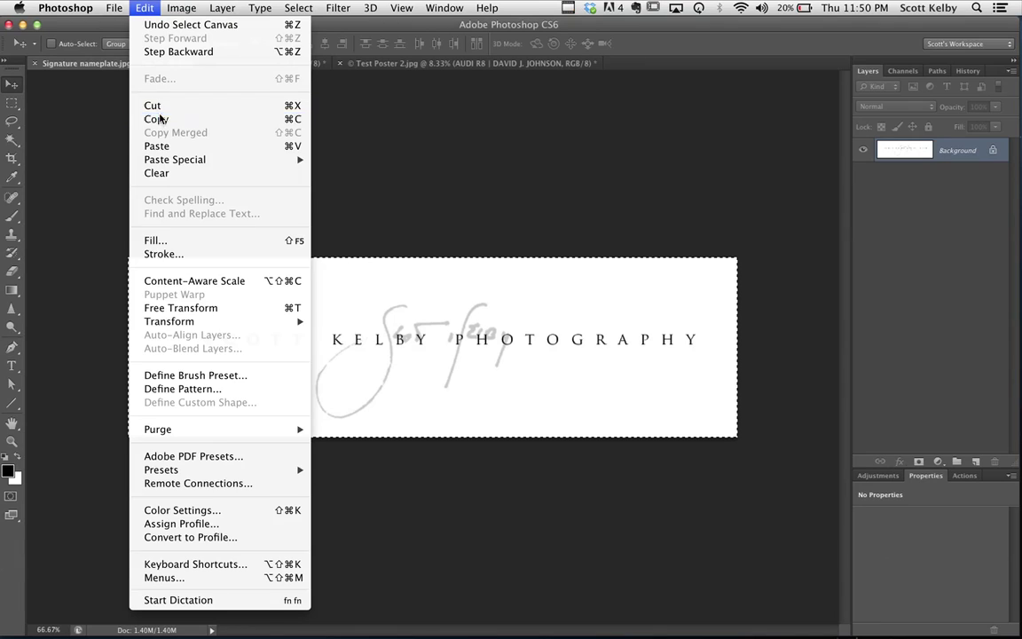
click(156, 119)
click(404, 64)
key(cmd+v)
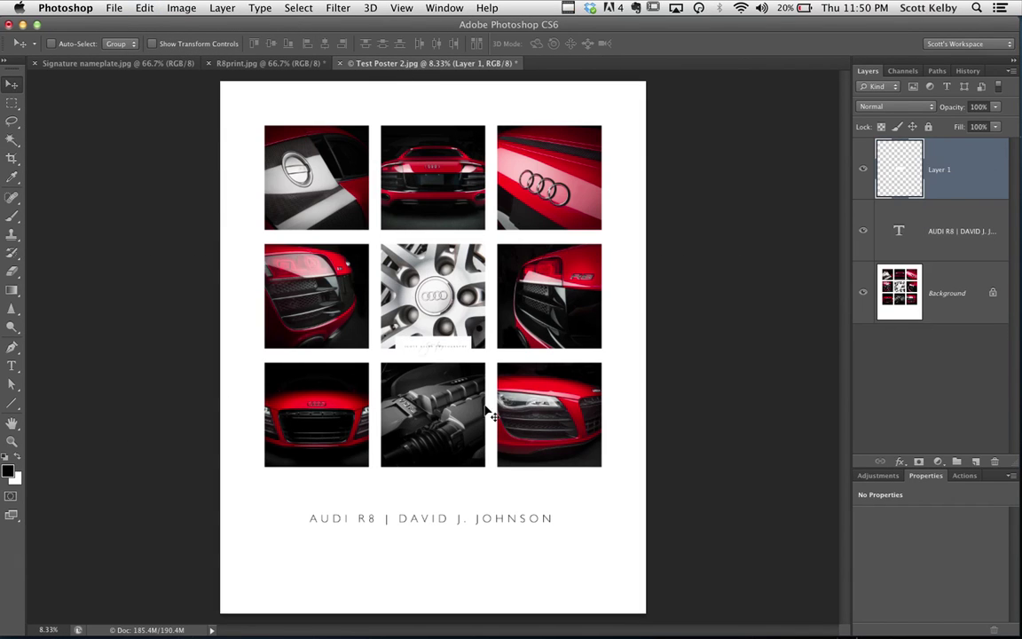
mouse_move(429, 343)
mouse_down()
mouse_move(419, 399)
mouse_move(435, 569)
mouse_move(444, 571)
mouse_up()
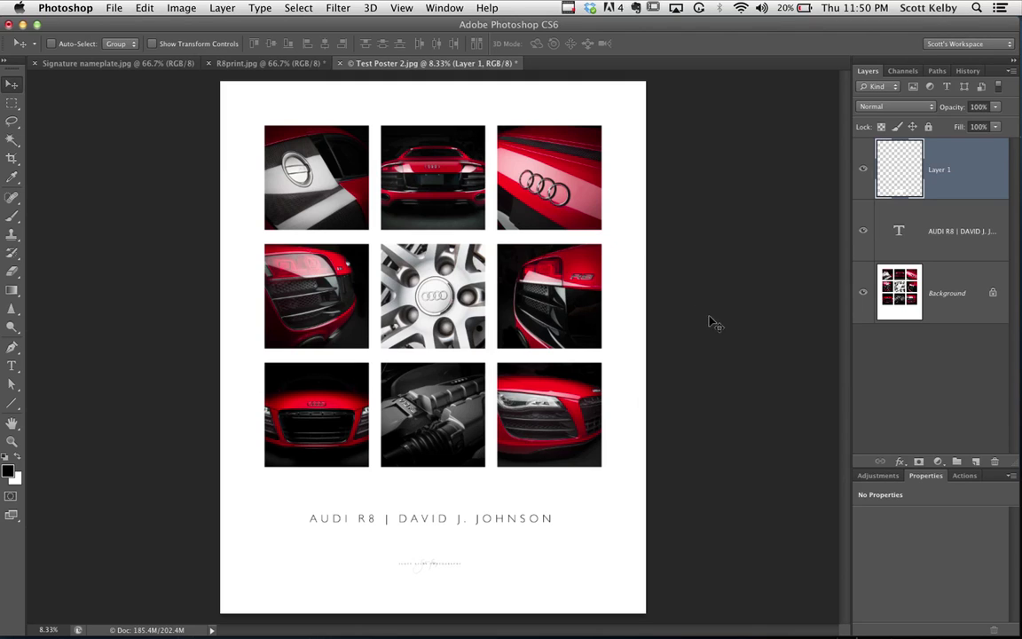
Select the Background, caption and signature layers and align their horizontal centres
click(951, 301)
shift+click(954, 231)
shift+click(949, 189)
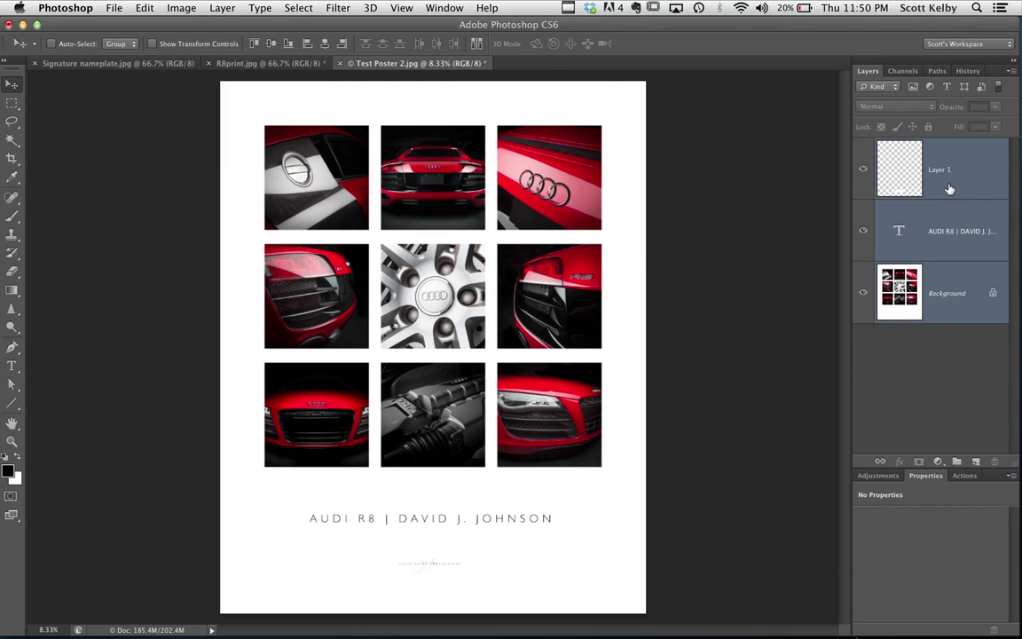
click(325, 46)
click(325, 46)
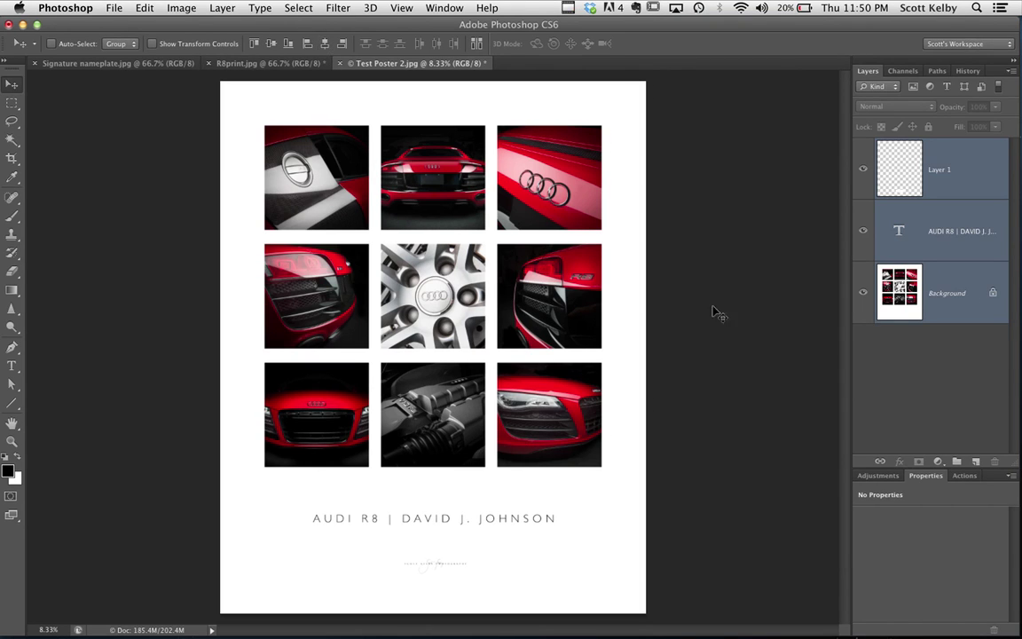